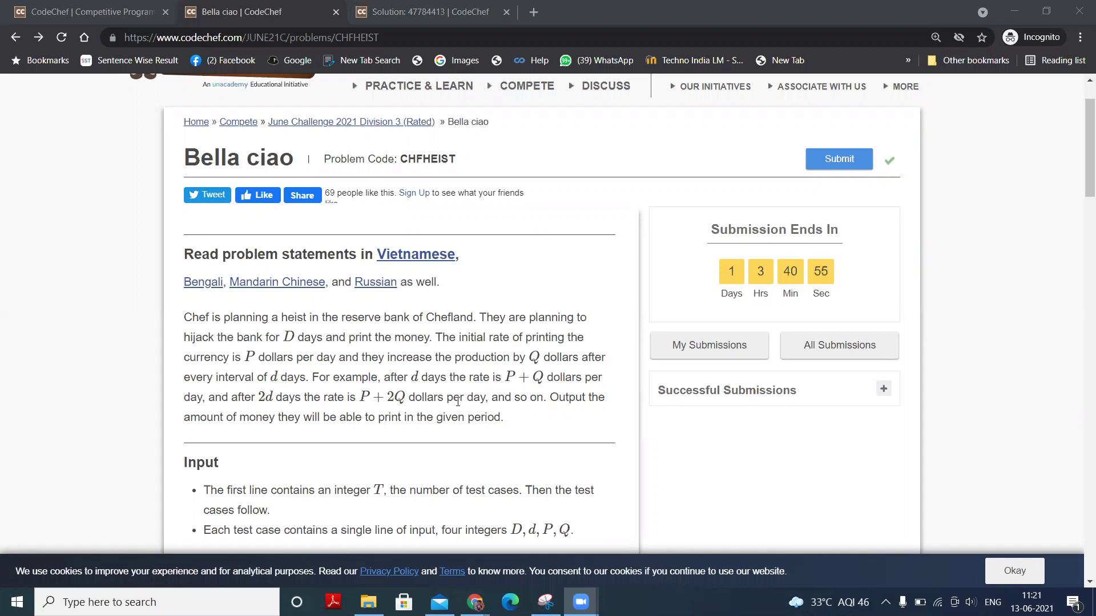
scroll(457, 400, "down", 1)
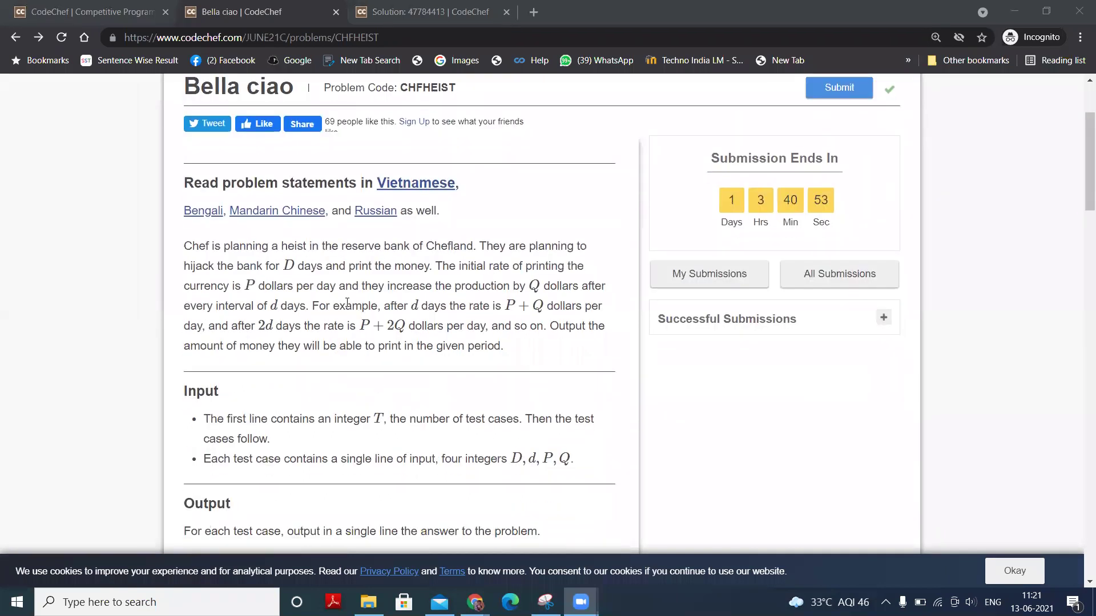
scroll(353, 320, "up", 1)
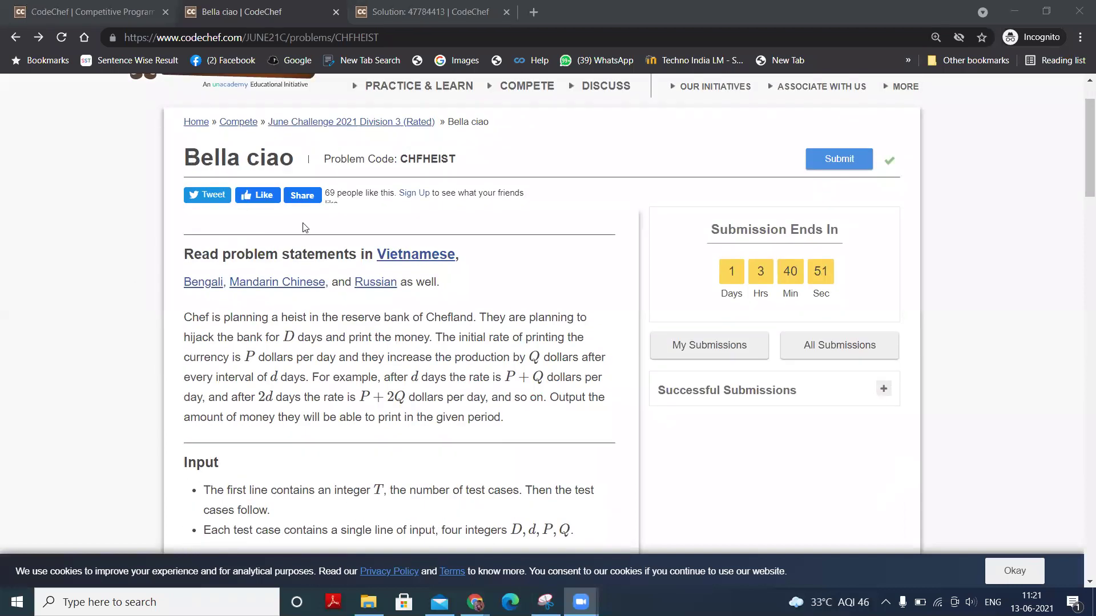
scroll(334, 390, "down", 1)
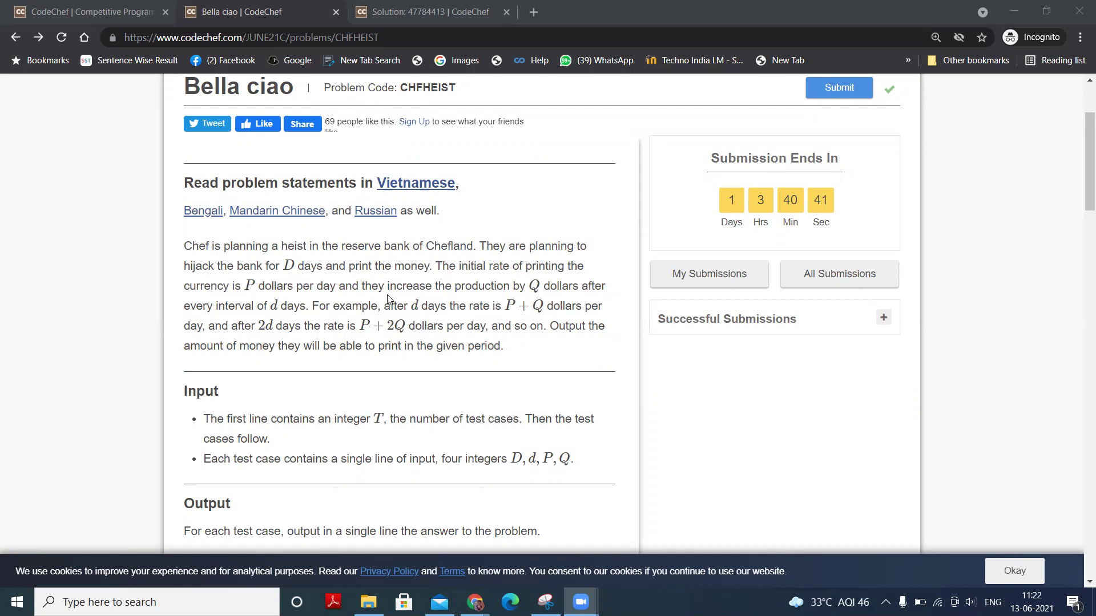
scroll(393, 280, "down", 1)
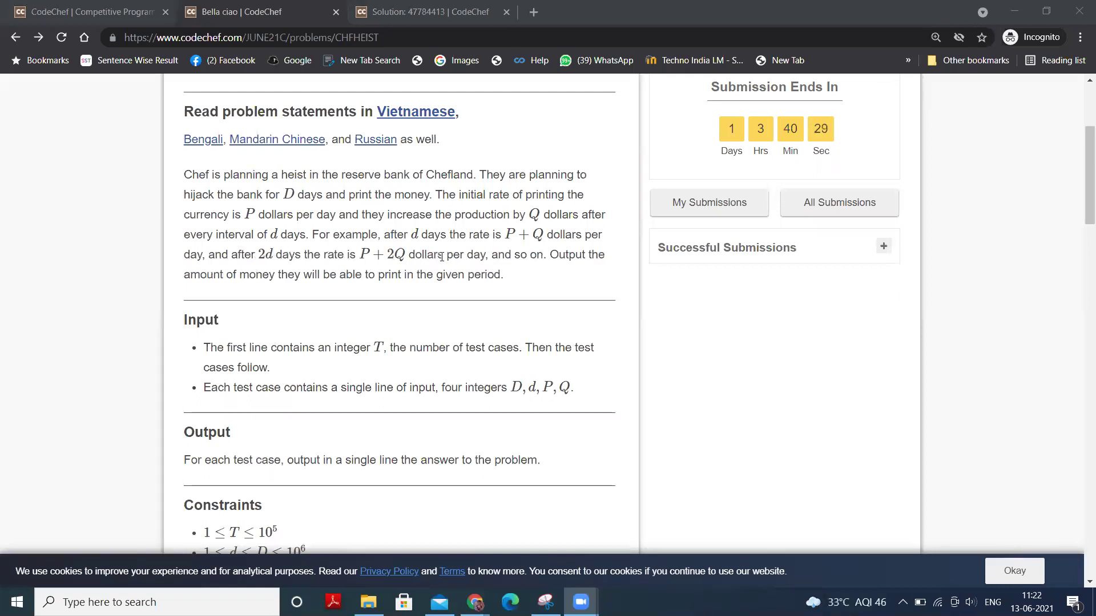
Step: Highlight the P + Q rate, the integer T, and the four integers D, d, P, Q
left_click_drag(502, 233, 541, 233)
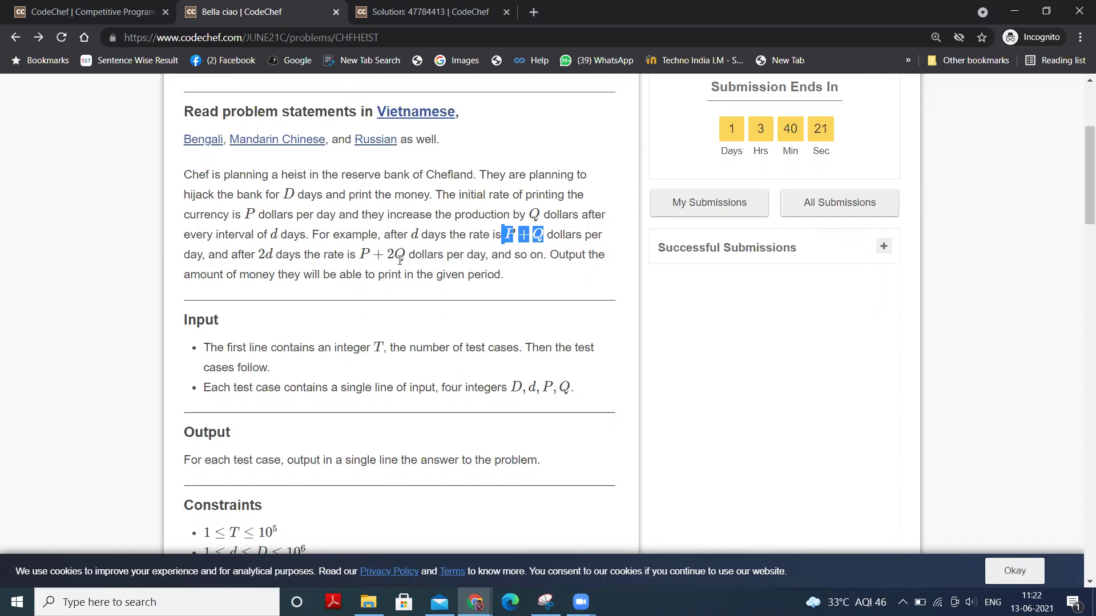
left_click(538, 245)
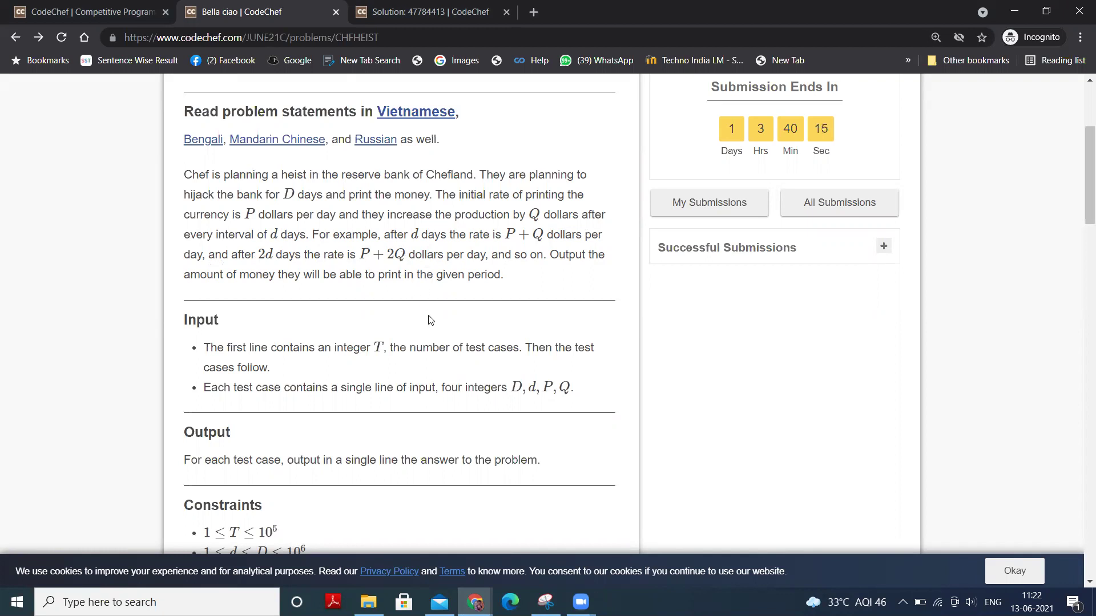
scroll(394, 375, "down", 2)
scroll(387, 371, "down", 1)
scroll(387, 371, "down", 1)
scroll(387, 370, "down", 1)
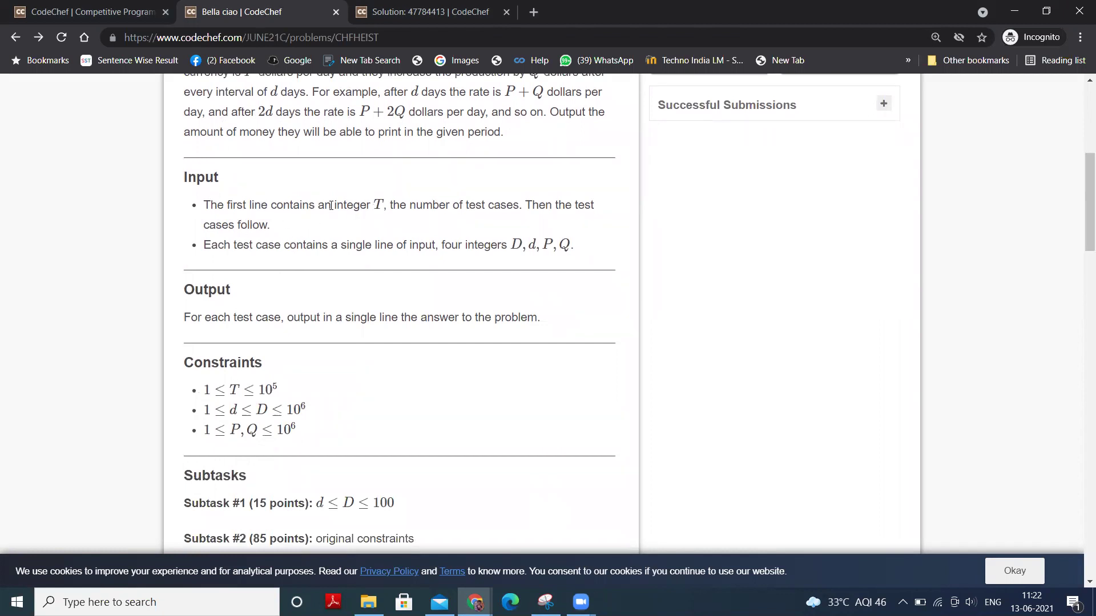
left_click_drag(310, 208, 383, 209)
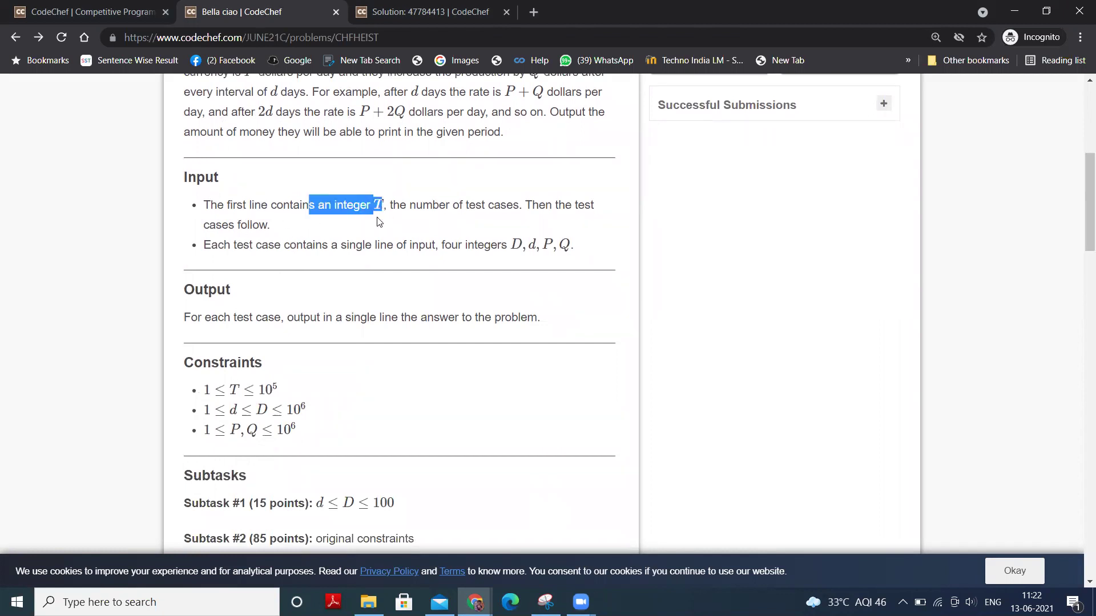
left_click(454, 234)
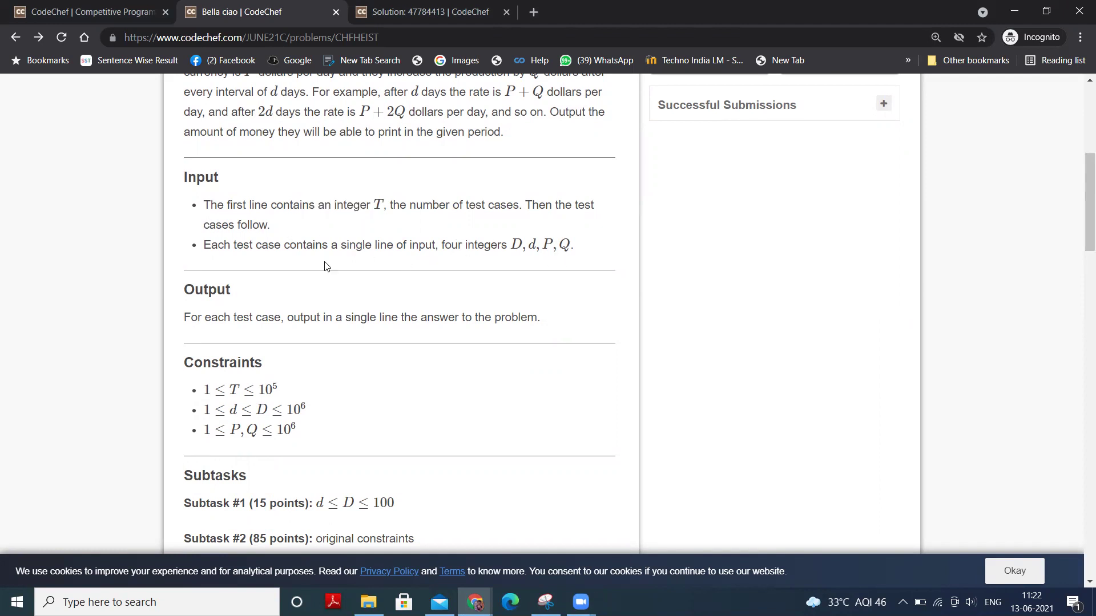
left_click_drag(444, 245, 574, 248)
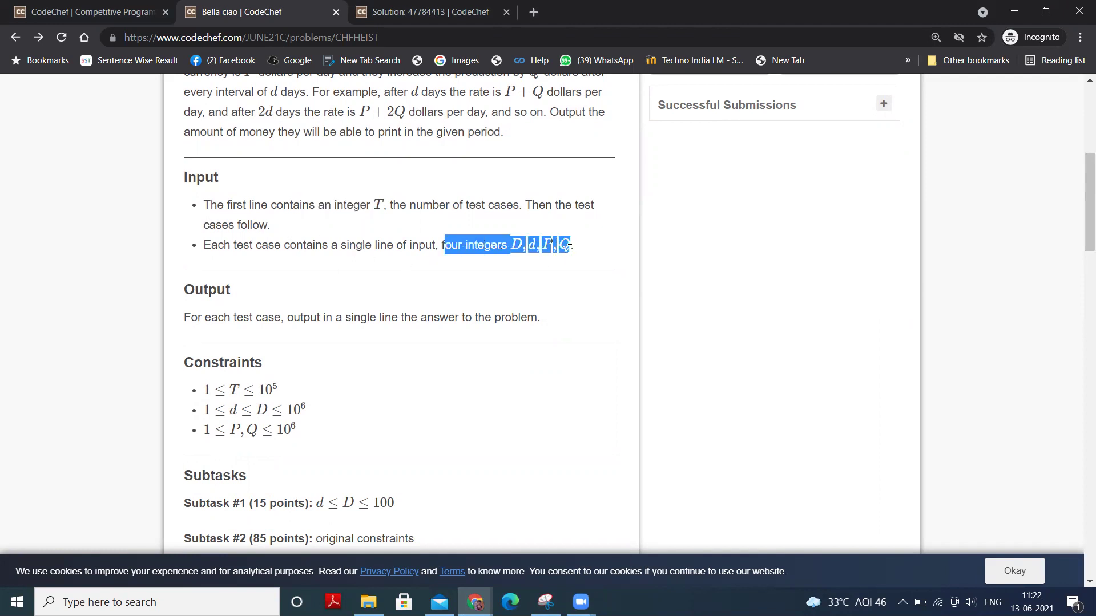
left_click(573, 248)
scroll(385, 376, "down", 2)
scroll(385, 377, "down", 2)
scroll(385, 377, "down", 1)
scroll(375, 378, "down", 2)
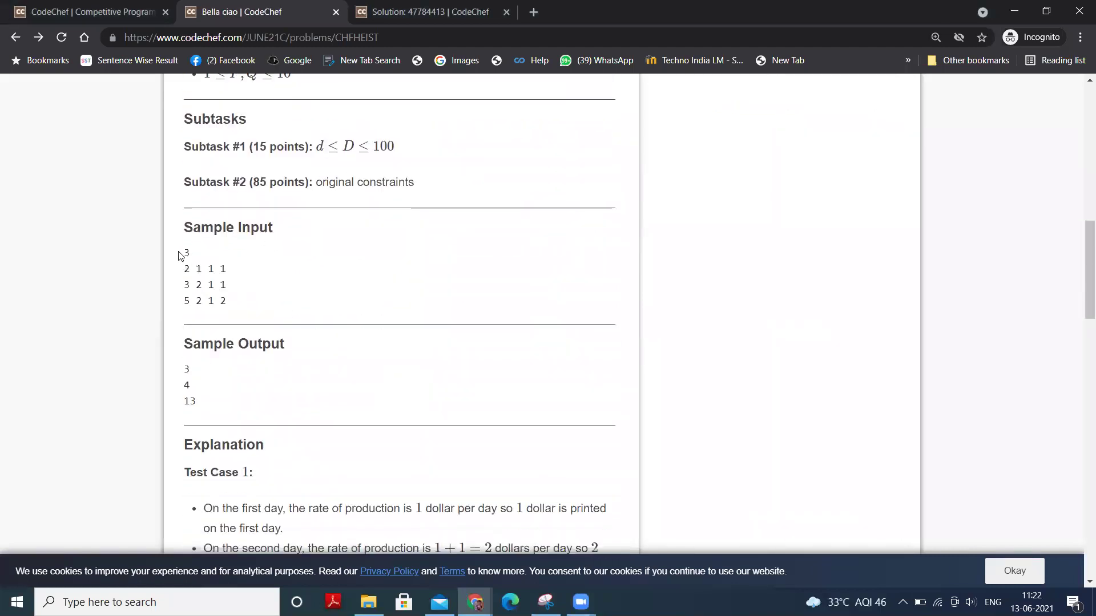
Step: Highlight the sample input, the values of test case 2 1 1 1, and expected answer 3
left_click_drag(181, 251, 239, 311)
scroll(251, 317, "down", 2)
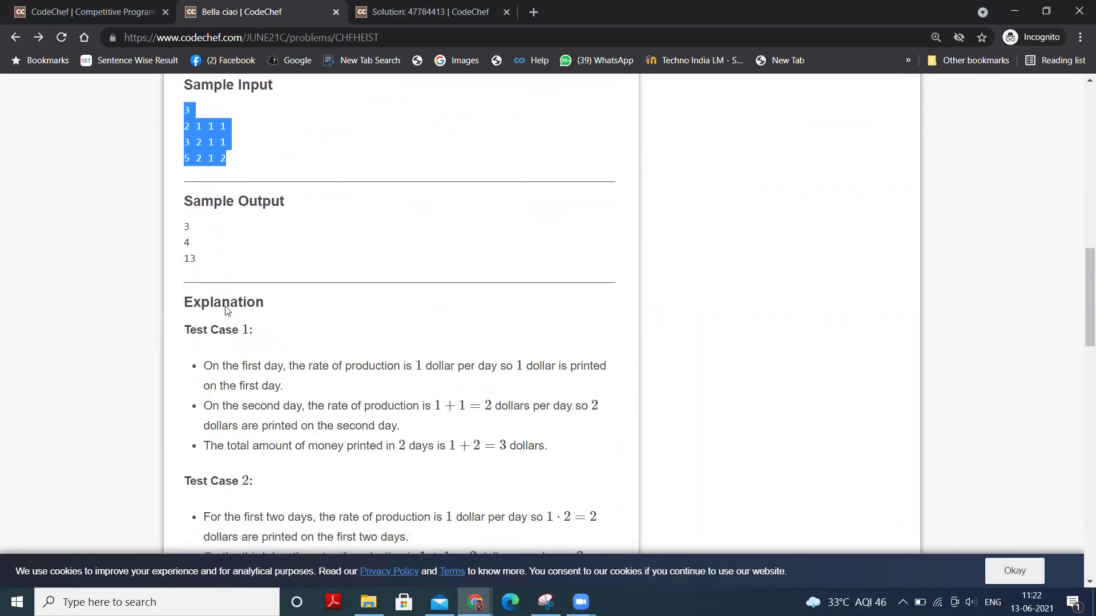
left_click_drag(182, 224, 204, 268)
scroll(258, 343, "down", 2)
scroll(258, 343, "up", 2)
left_click(301, 354)
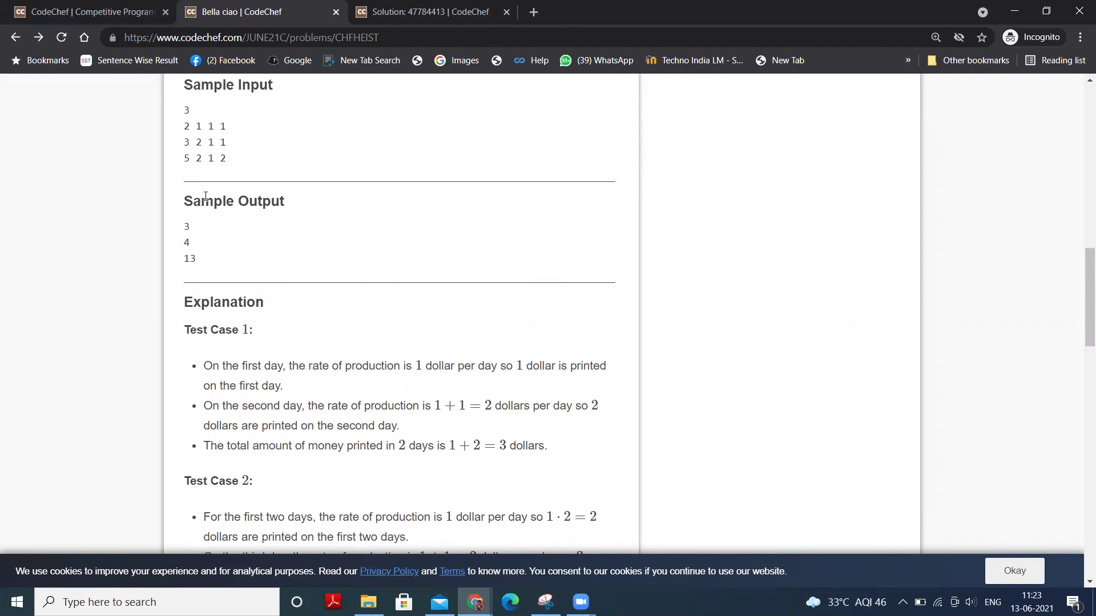
left_click_drag(183, 127, 197, 126)
double_click(198, 126)
double_click(210, 127)
double_click(198, 125)
left_click(335, 335)
double_click(187, 226)
left_click_drag(206, 127, 226, 127)
scroll(284, 231, "down", 3)
scroll(283, 232, "down", 1)
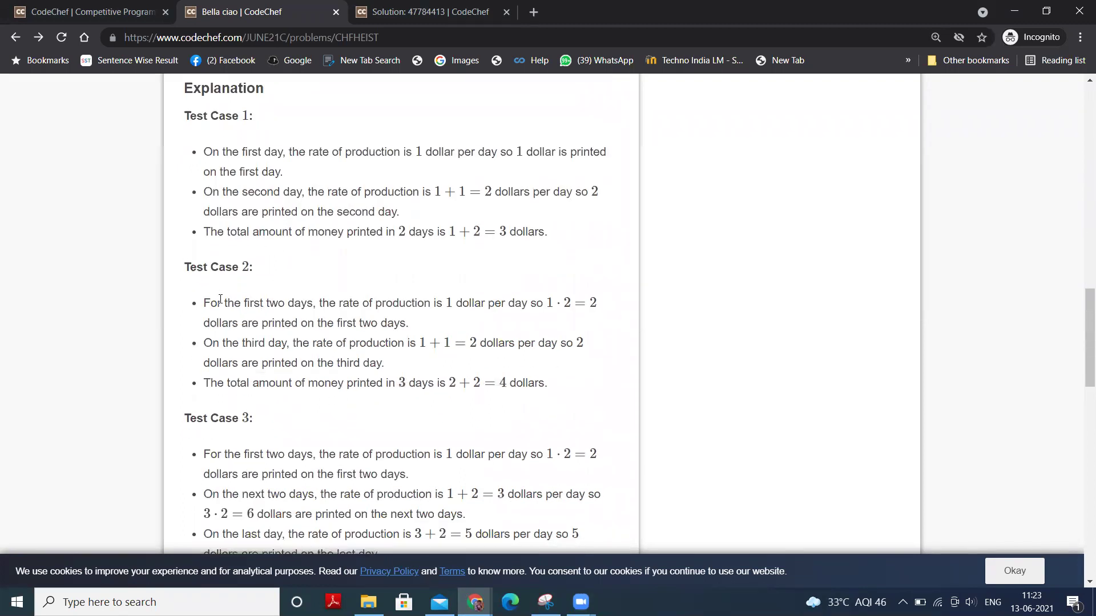
scroll(249, 317, "down", 2)
scroll(250, 320, "up", 3)
scroll(249, 319, "up", 1)
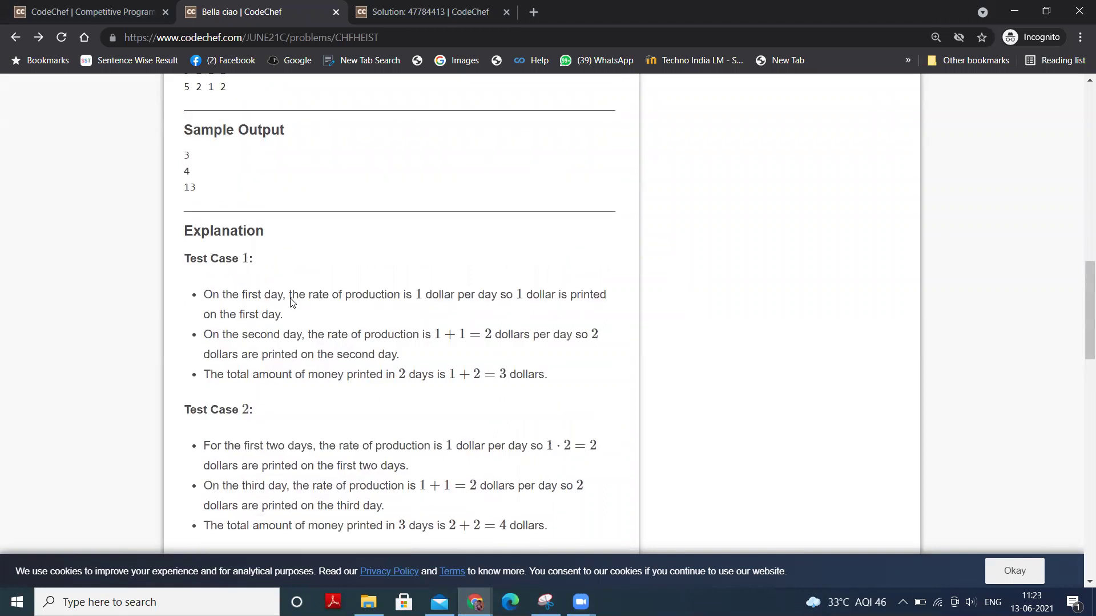
left_click(374, 12)
scroll(371, 295, "down", 1)
scroll(371, 295, "down", 1)
scroll(370, 295, "down", 1)
scroll(370, 296, "down", 1)
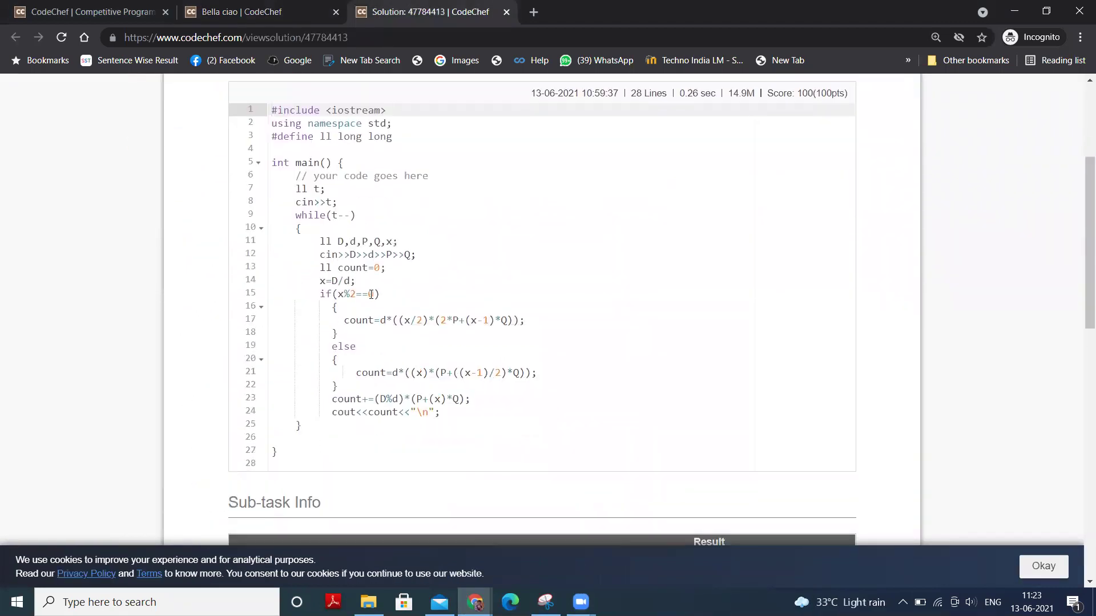
left_click(444, 187)
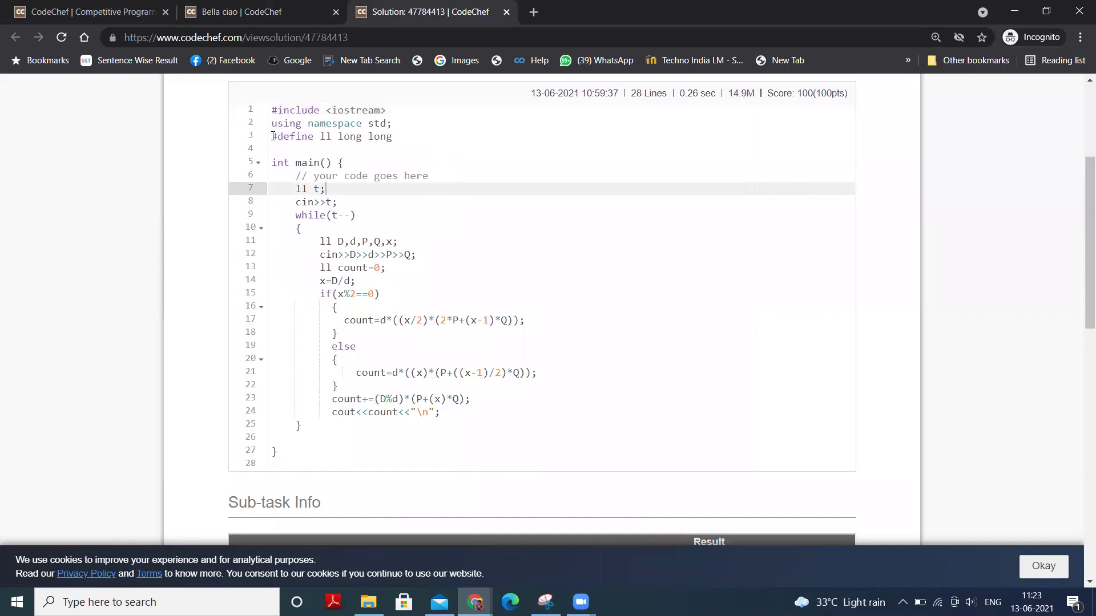
left_click(339, 137)
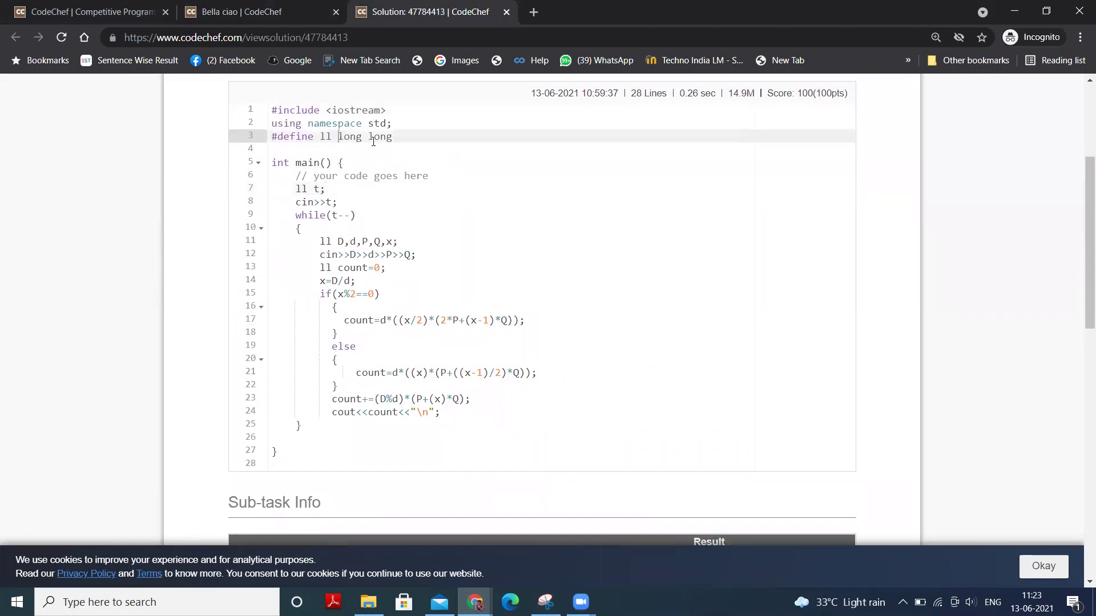
left_click(296, 163)
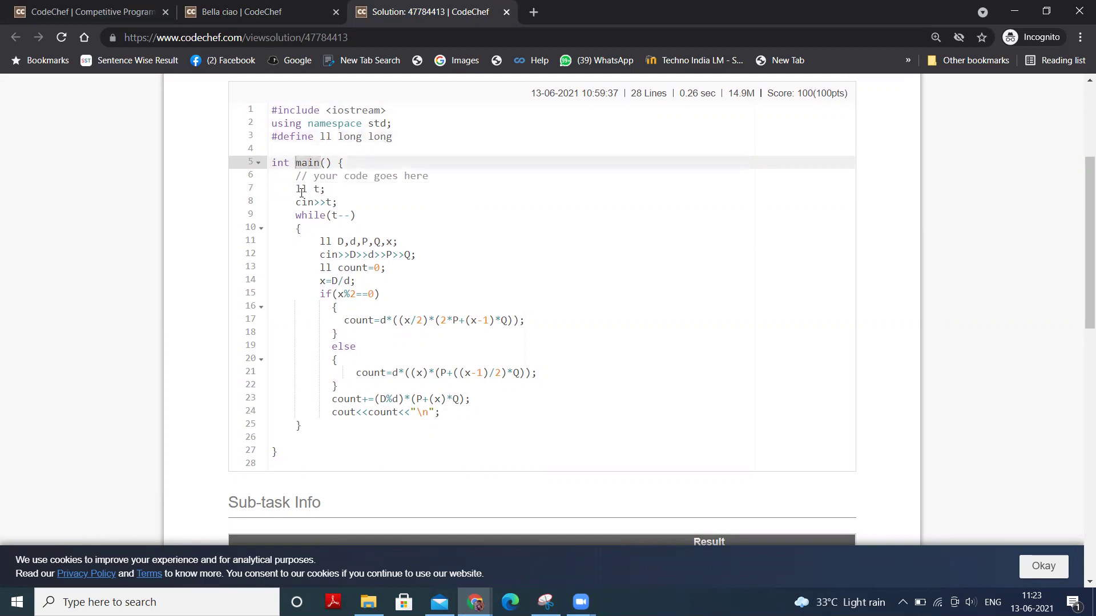
mouse_move(296, 189)
left_mouse_down()
mouse_move(326, 190)
mouse_move(359, 215)
mouse_move(456, 439)
left_mouse_up()
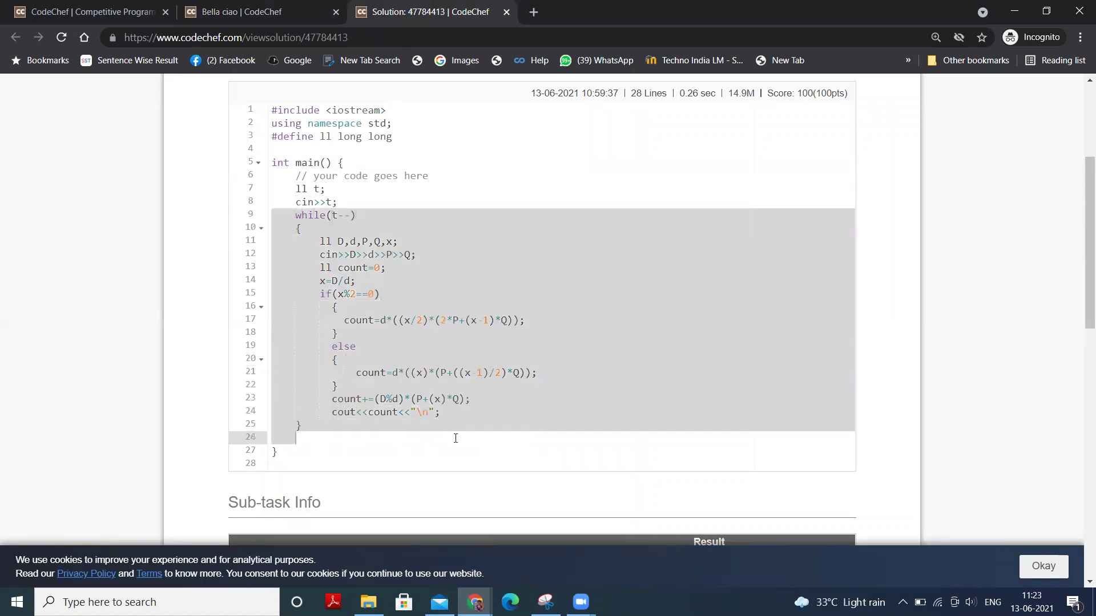
left_click(448, 258)
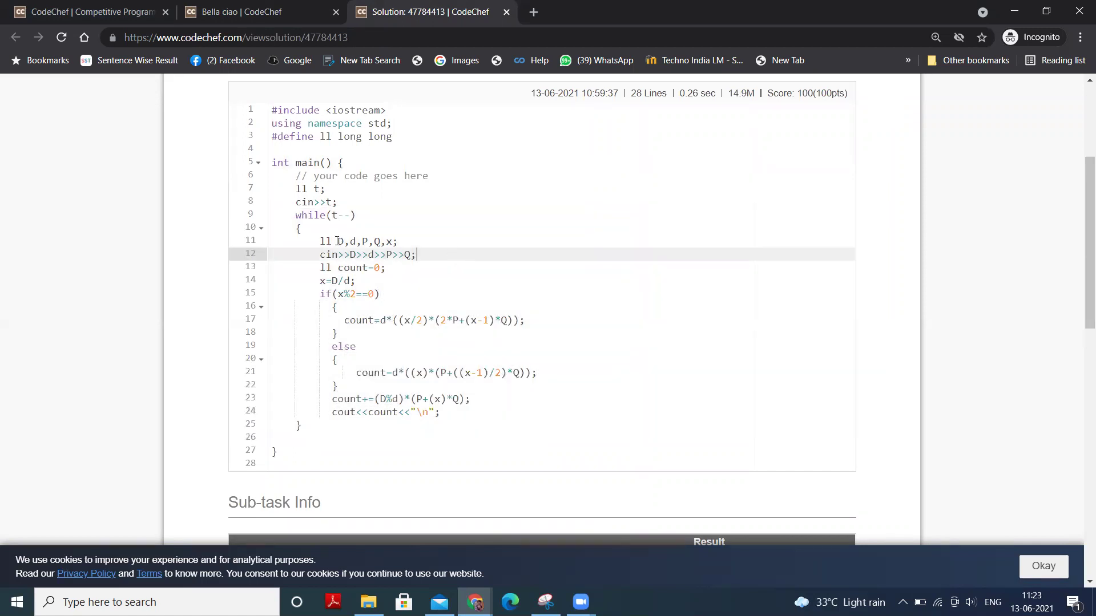
left_click_drag(337, 241, 398, 241)
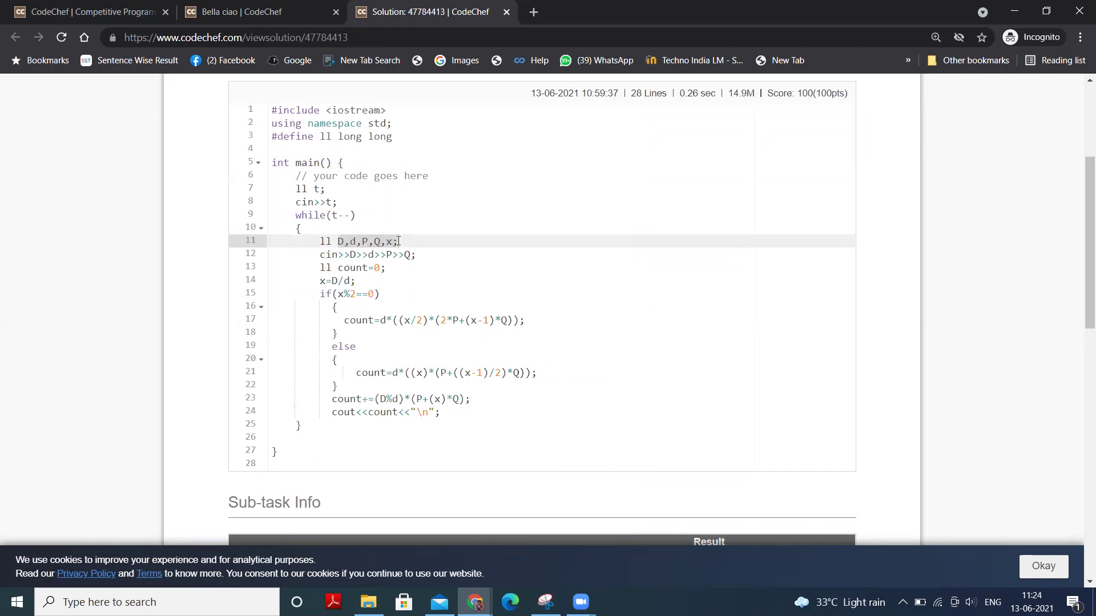
left_click(350, 256)
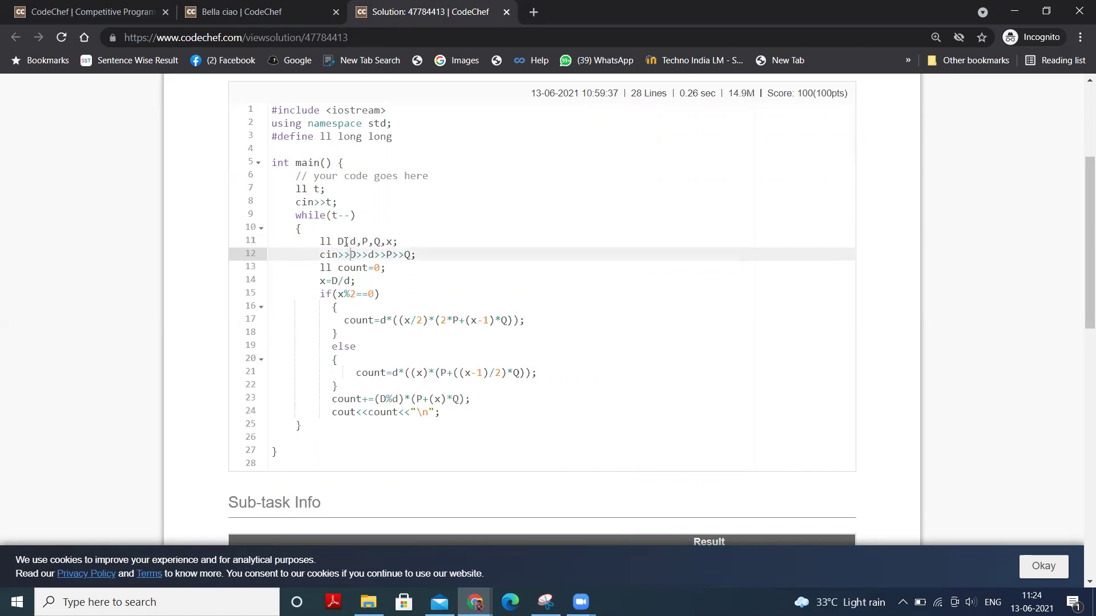
left_click(347, 242)
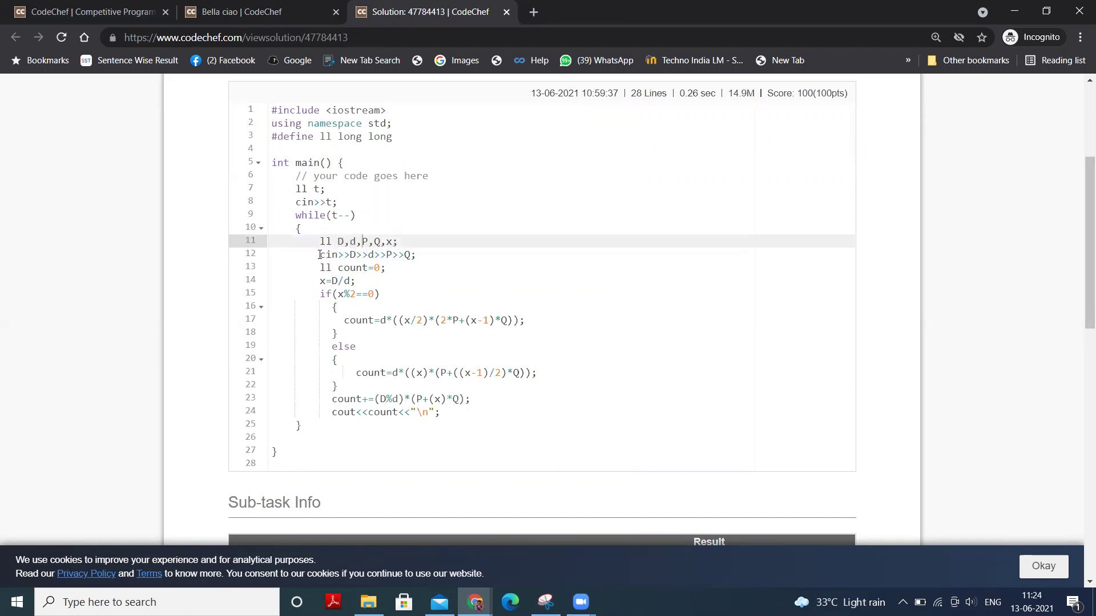
left_click_drag(320, 255, 415, 256)
left_click(386, 268)
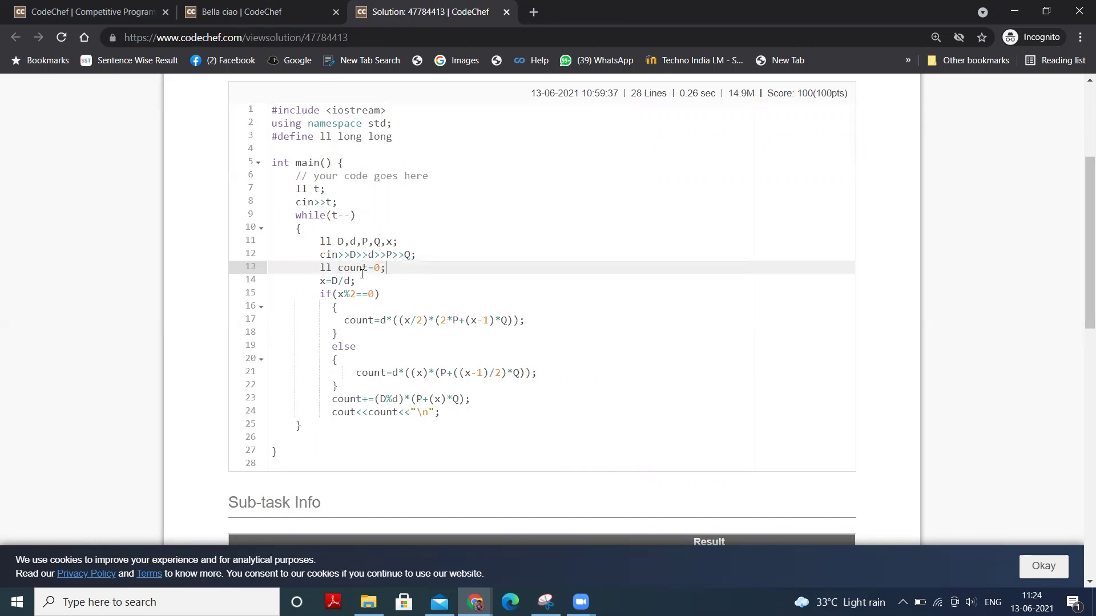
scroll(352, 312, "down", 1)
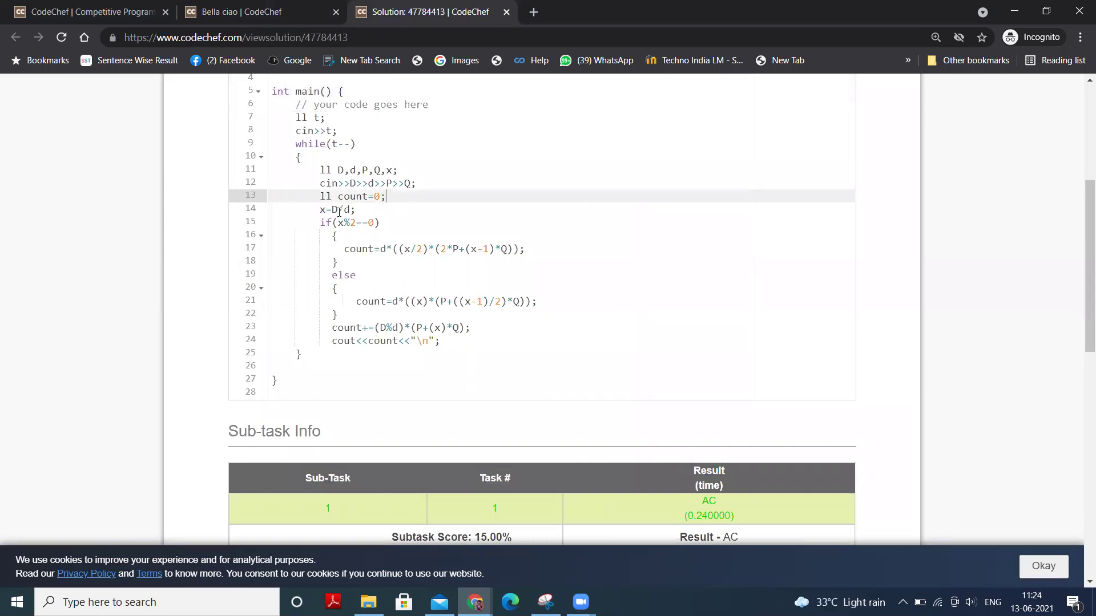
left_click(322, 209)
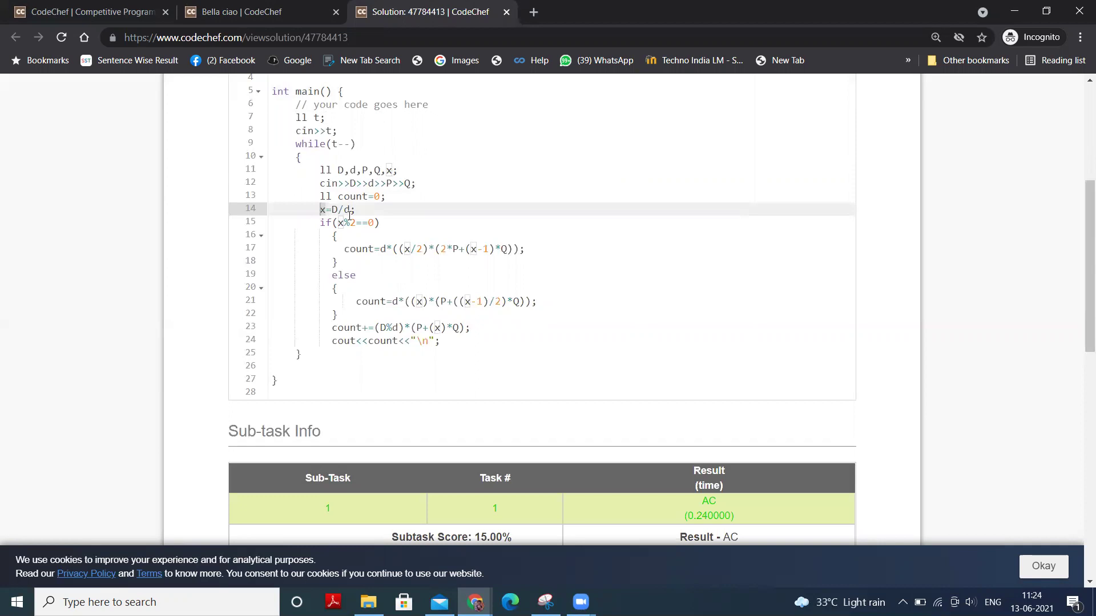
key("Down")
key("Down")
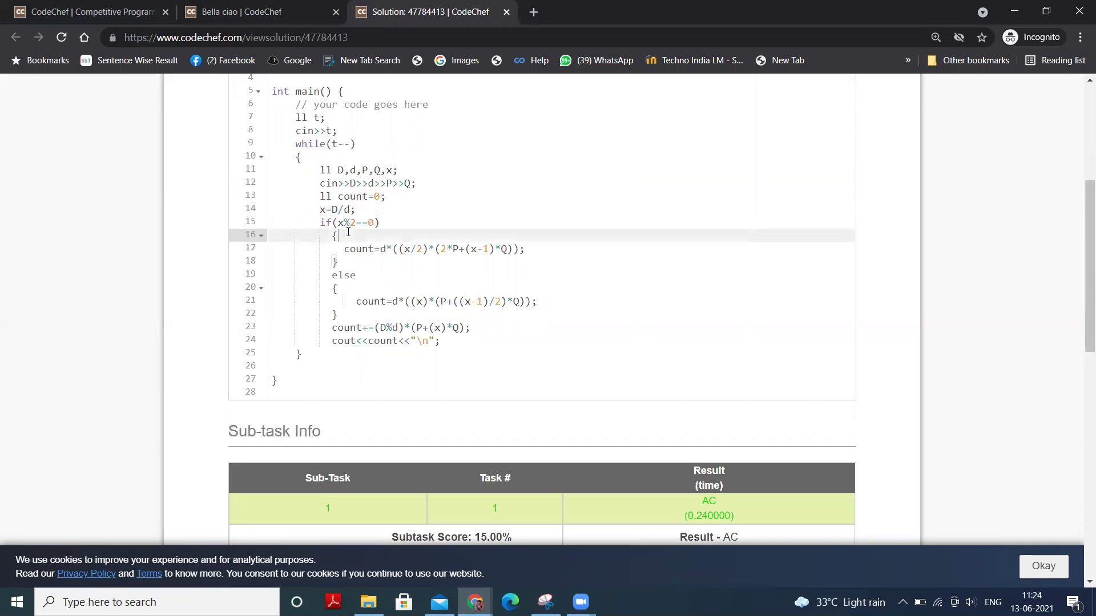
key("Down")
key("Down")
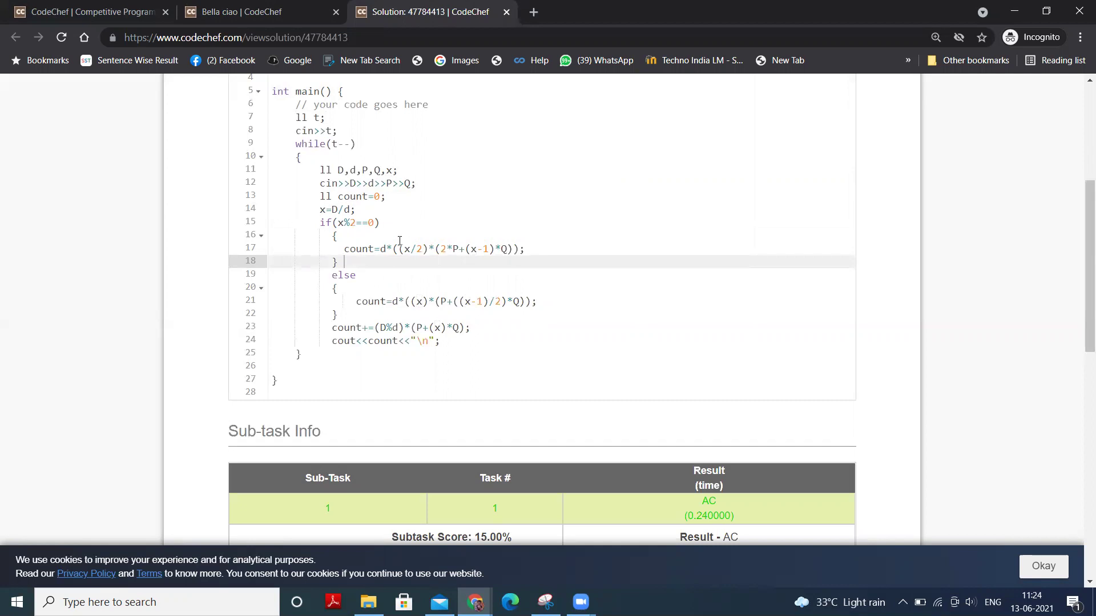
left_click_drag(340, 250, 529, 249)
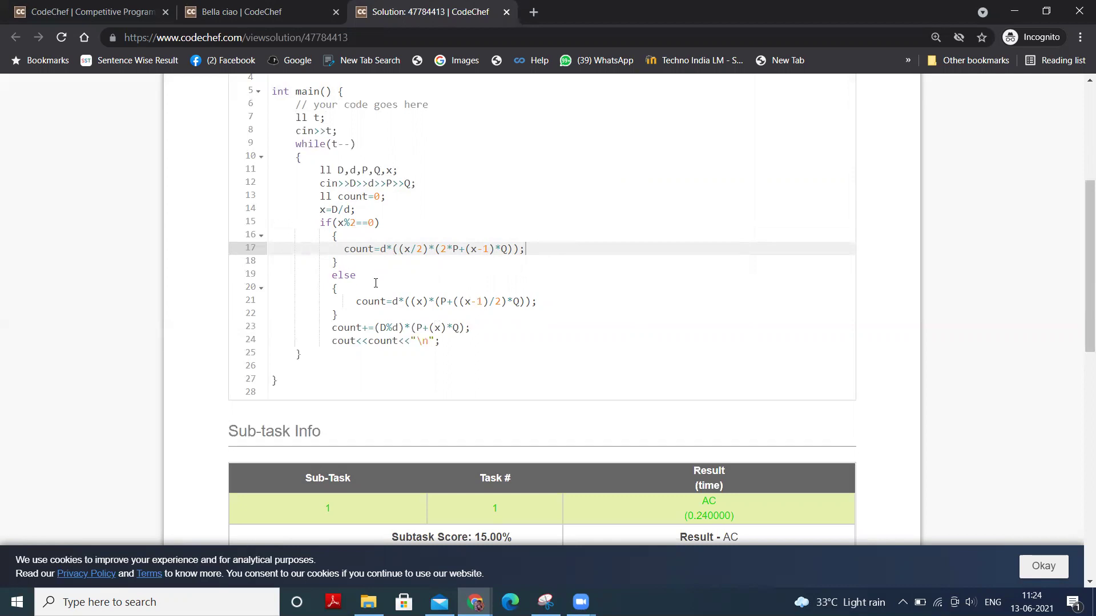
left_click_drag(352, 301, 538, 306)
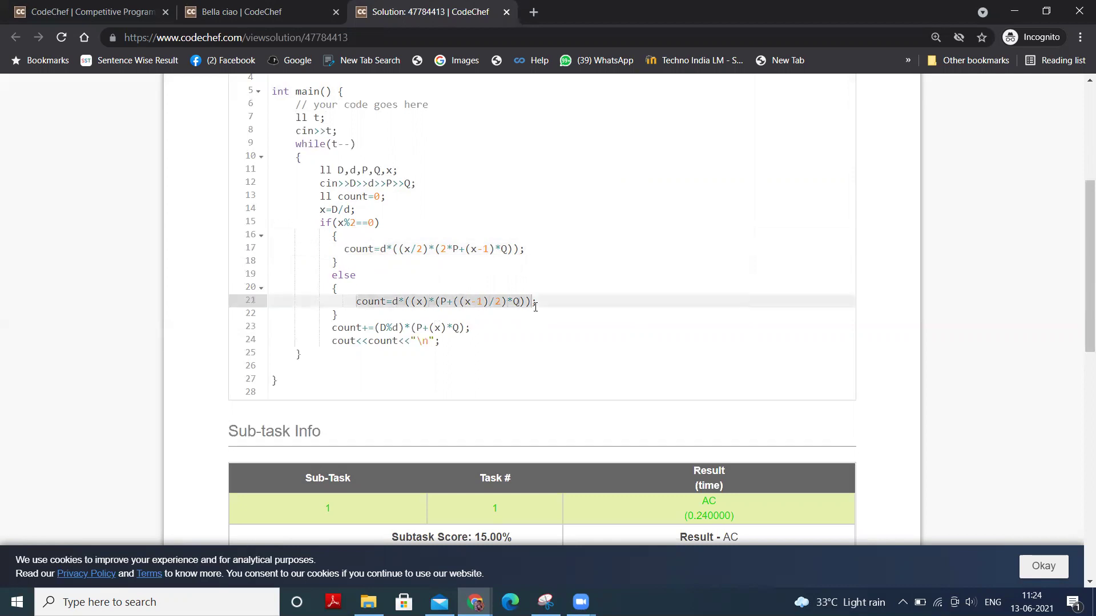
left_click(445, 340)
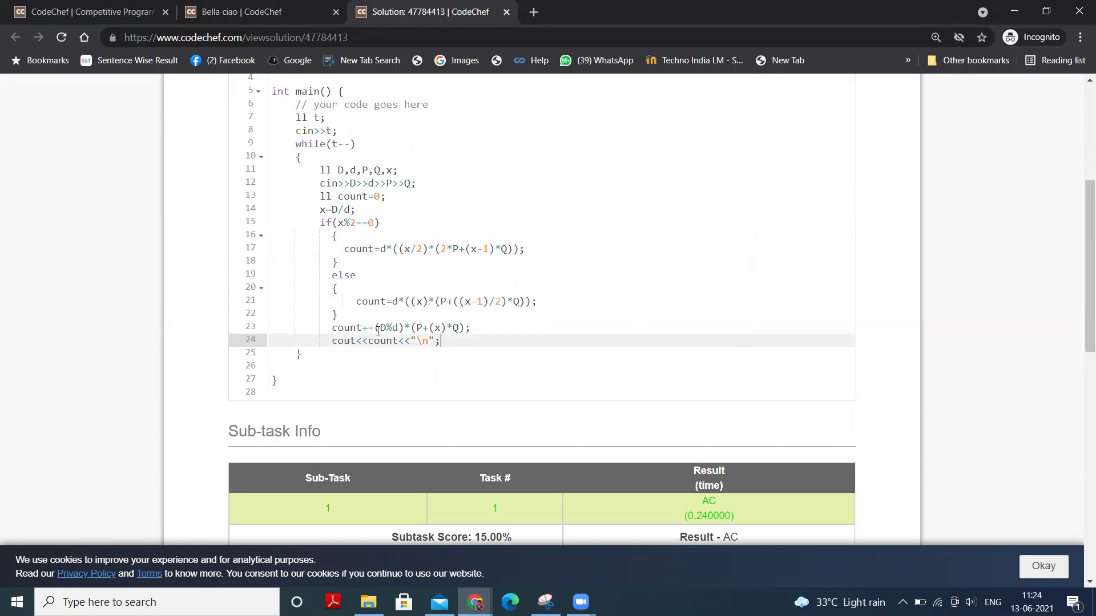
left_click_drag(373, 327, 408, 328)
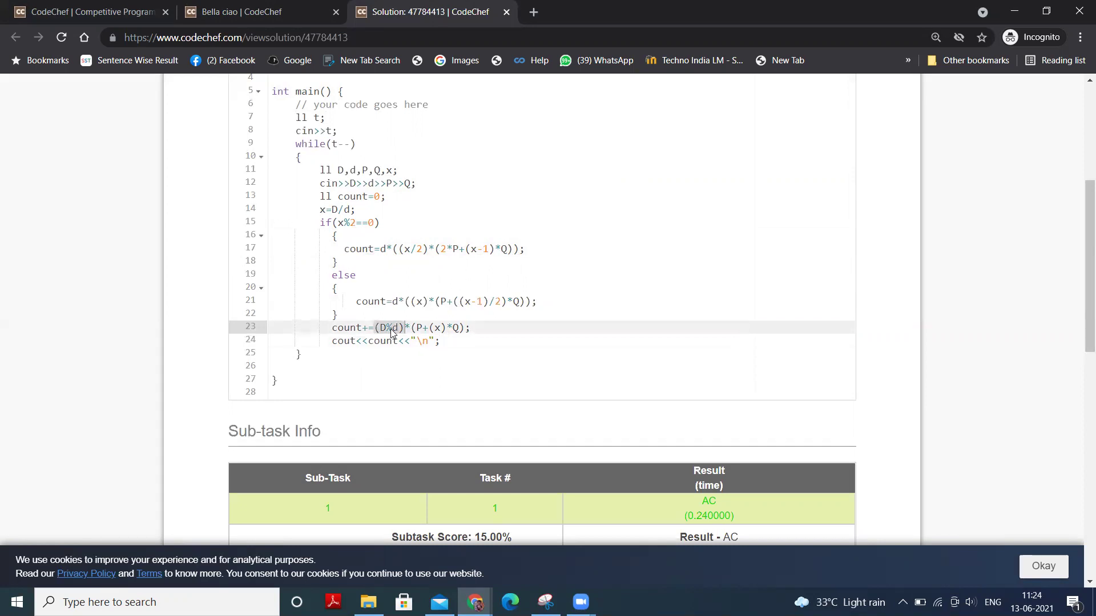
left_click(409, 328)
left_click(454, 341)
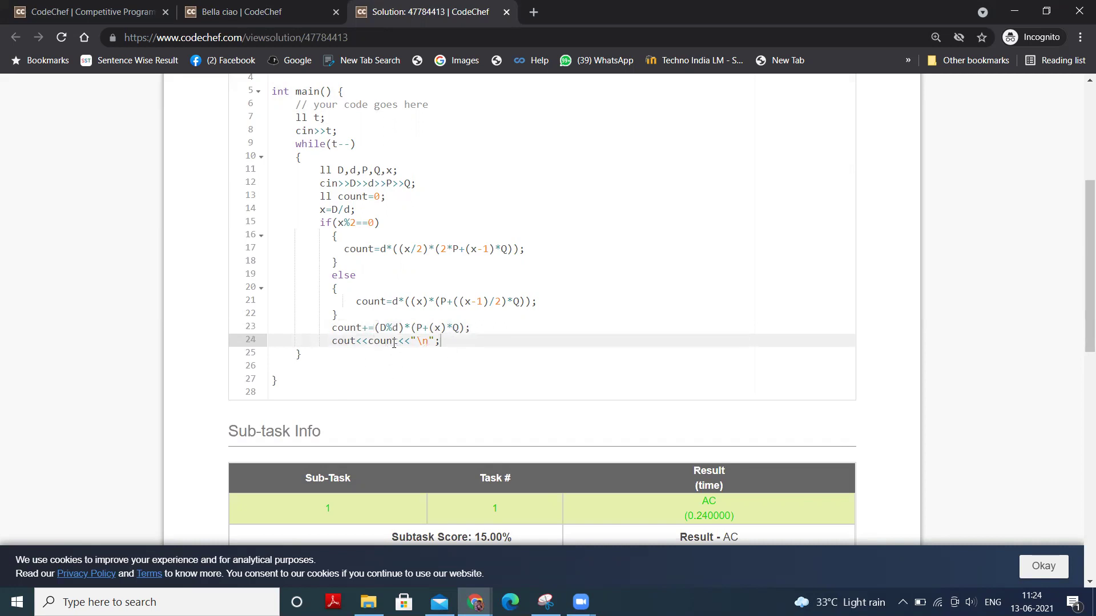
double_click(392, 341)
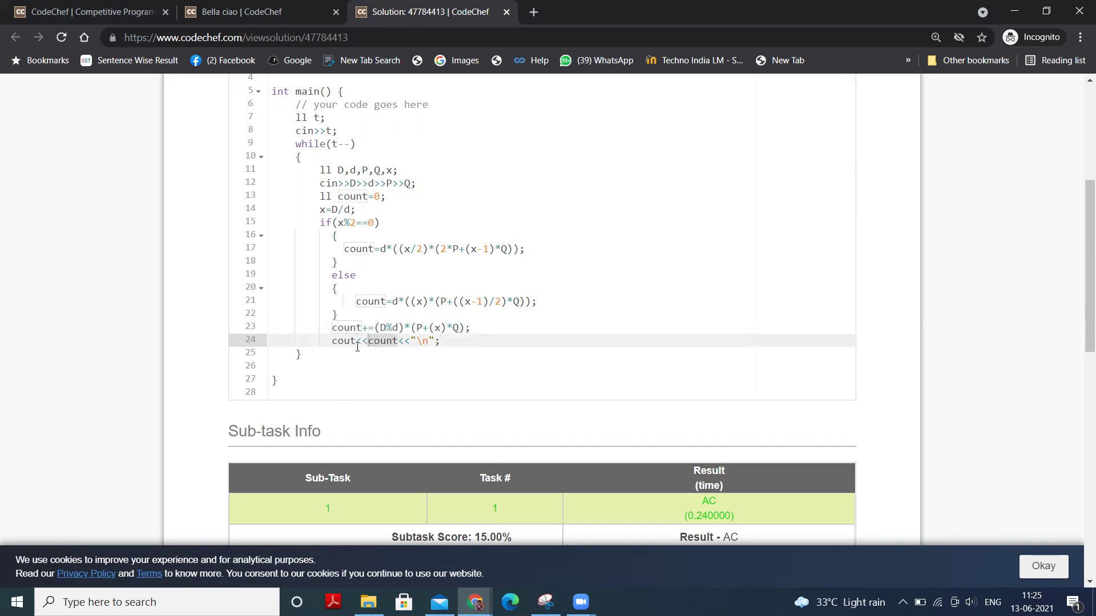
left_click(364, 328)
left_click(372, 366)
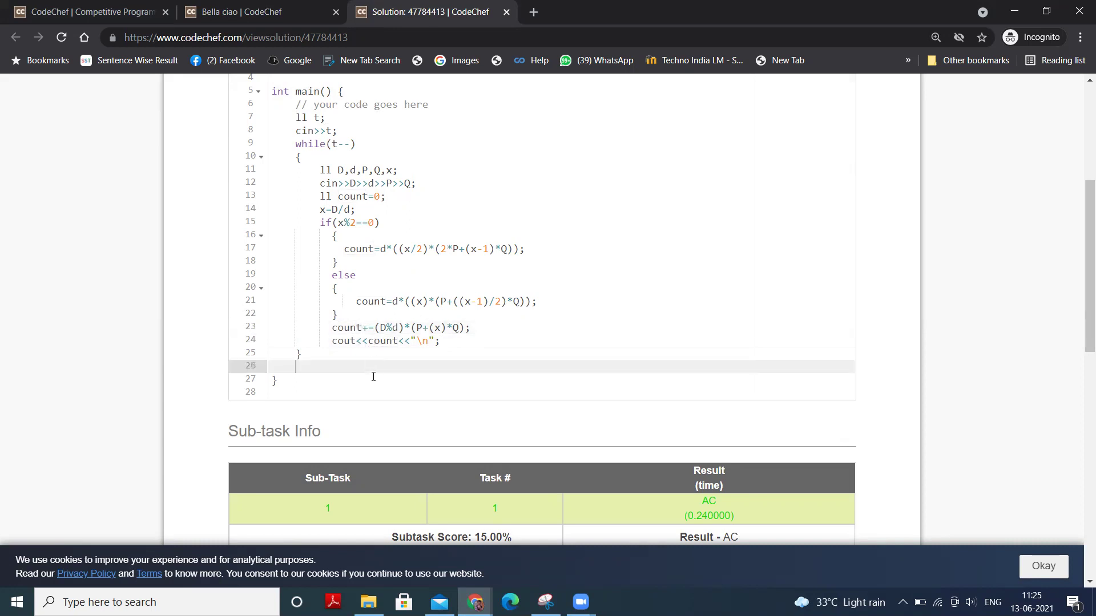
scroll(366, 375, "down", 1)
scroll(367, 375, "down", 2)
scroll(367, 375, "down", 1)
scroll(366, 375, "down", 1)
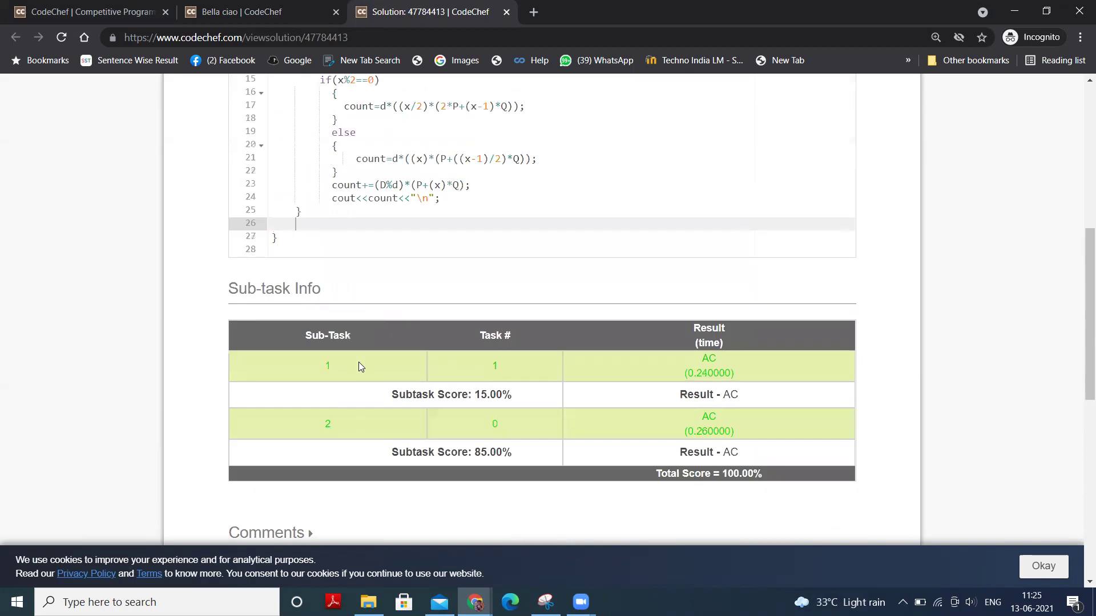
scroll(359, 366, "up", 2)
scroll(359, 367, "up", 2)
scroll(358, 367, "up", 1)
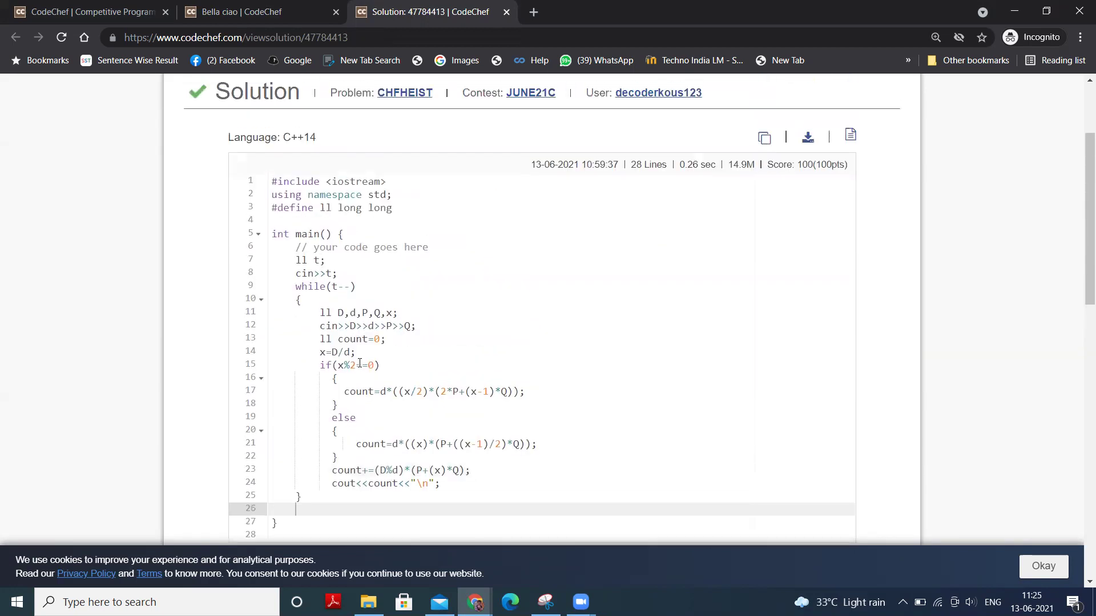